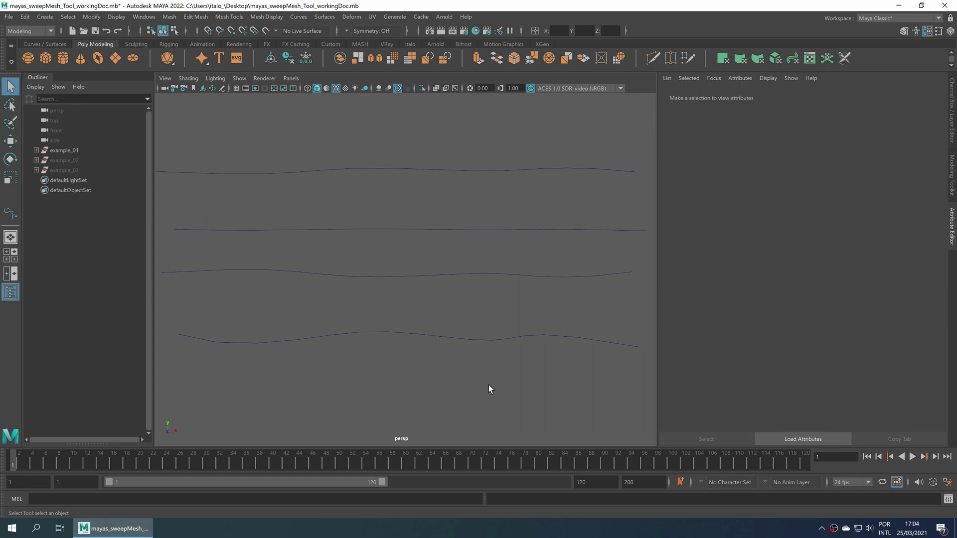
- Select the four wavy curves and sweep tube meshes along them, creating sweep1 through sweep4
left_click_drag(488, 389, 297, 146)
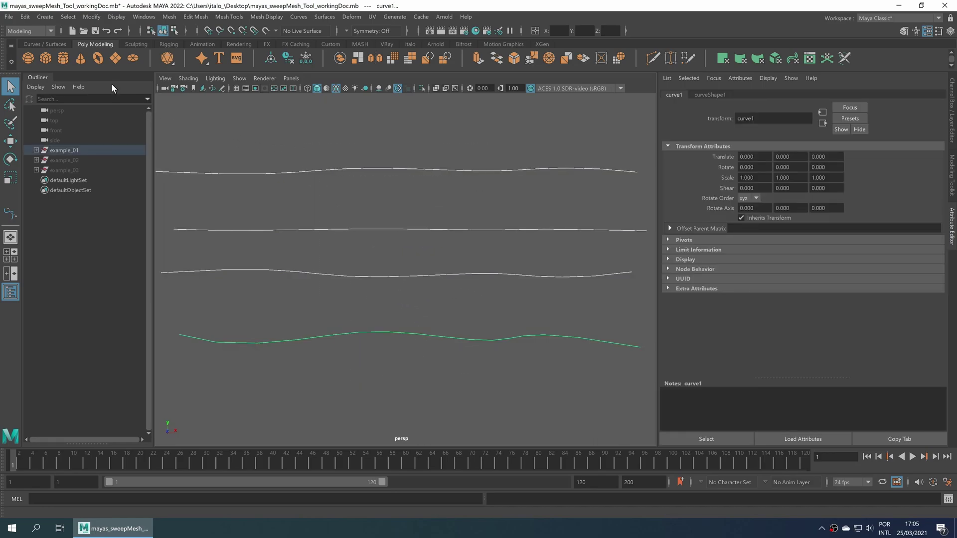
left_click(45, 18)
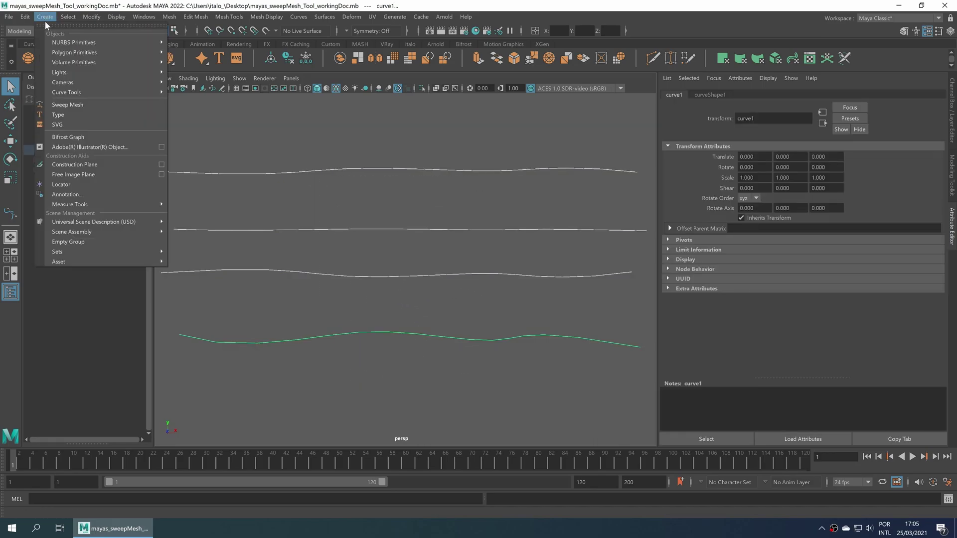
left_click(94, 104)
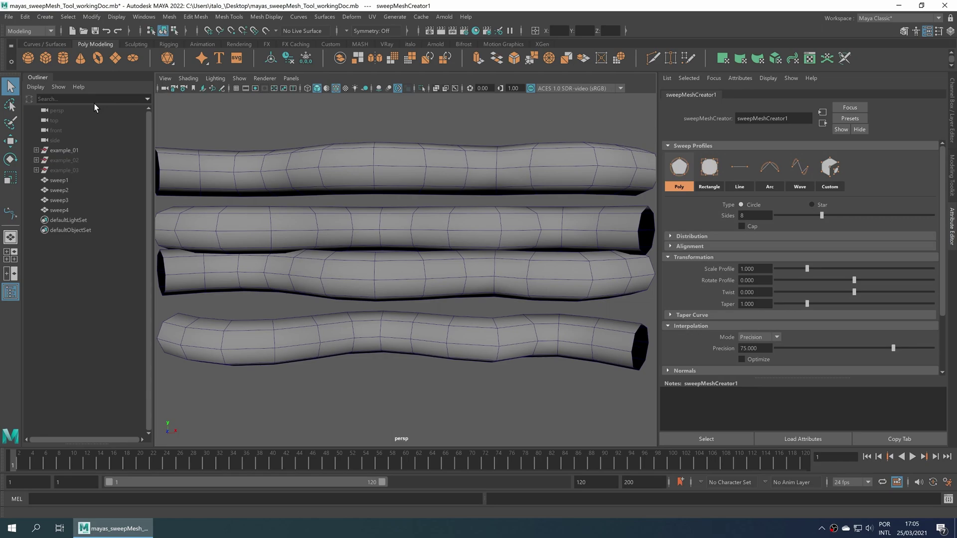
- Give the sweep tubes 12 sides and a 0.239 profile scale
right_click_drag(399, 316, 357, 306, "alt")
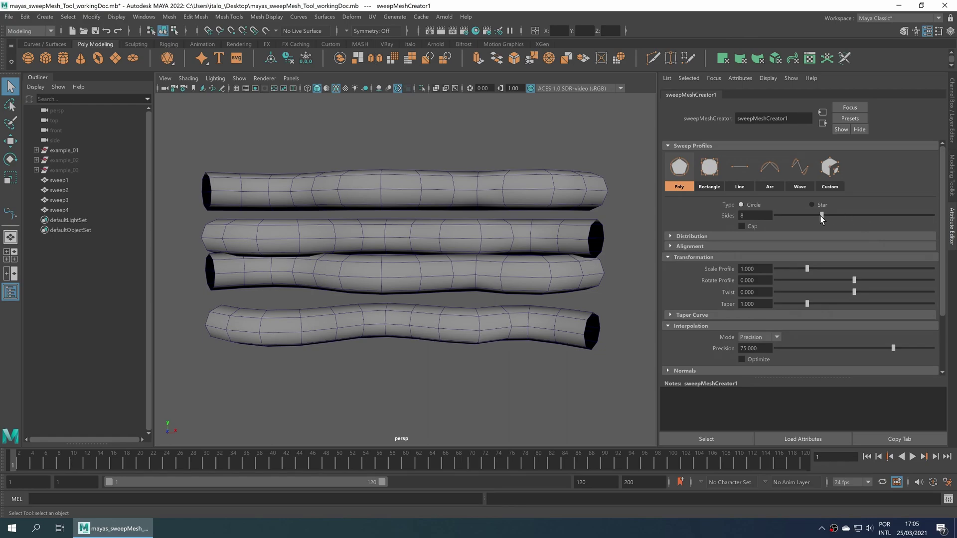
left_click_drag(822, 219, 857, 214)
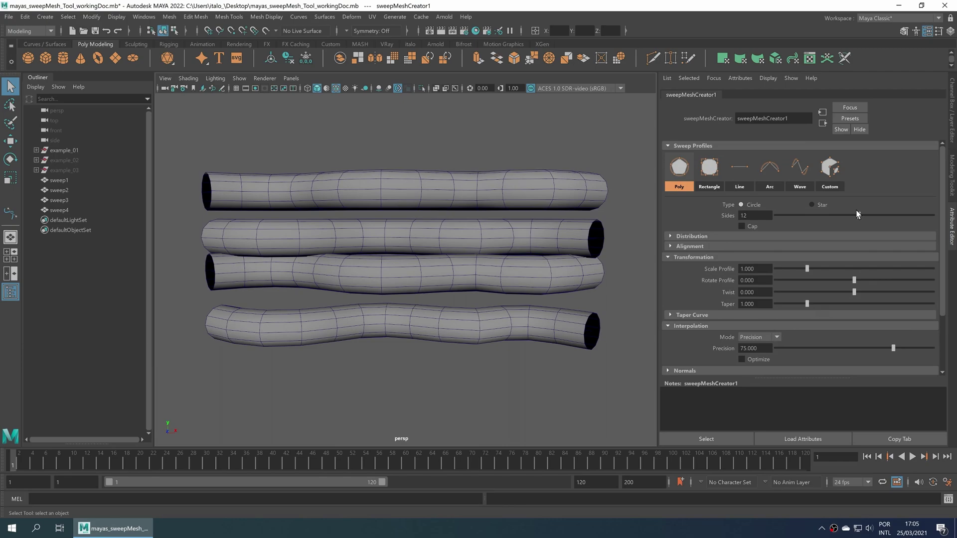
left_click_drag(808, 268, 782, 264)
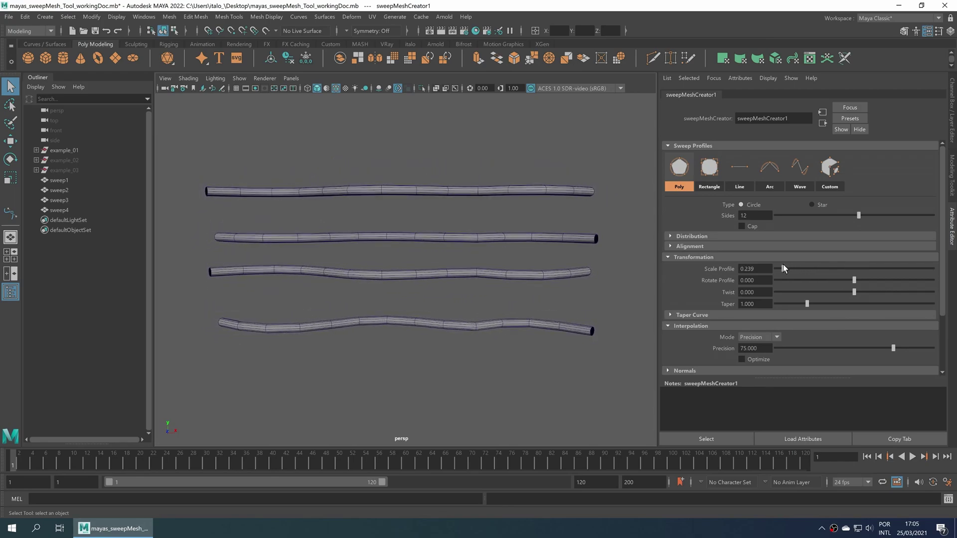
- Test Twist and Taper on the tubes, then undo both to keep twist 0 and taper 1.000
mouse_move(854, 292)
left_mouse_down()
mouse_move(820, 292)
mouse_move(864, 294)
left_mouse_up()
key("ctrl+z")
left_click_drag(806, 304, 907, 297)
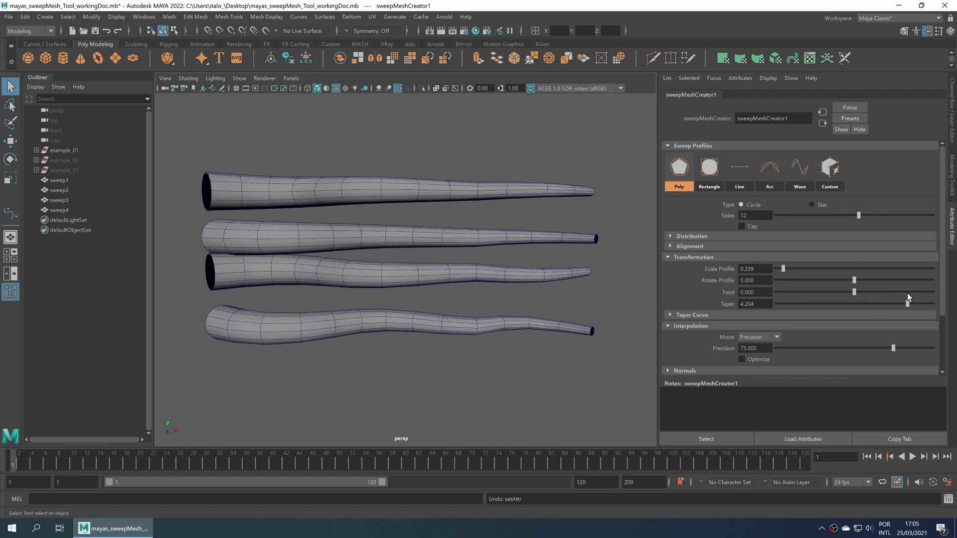
key("ctrl+z")
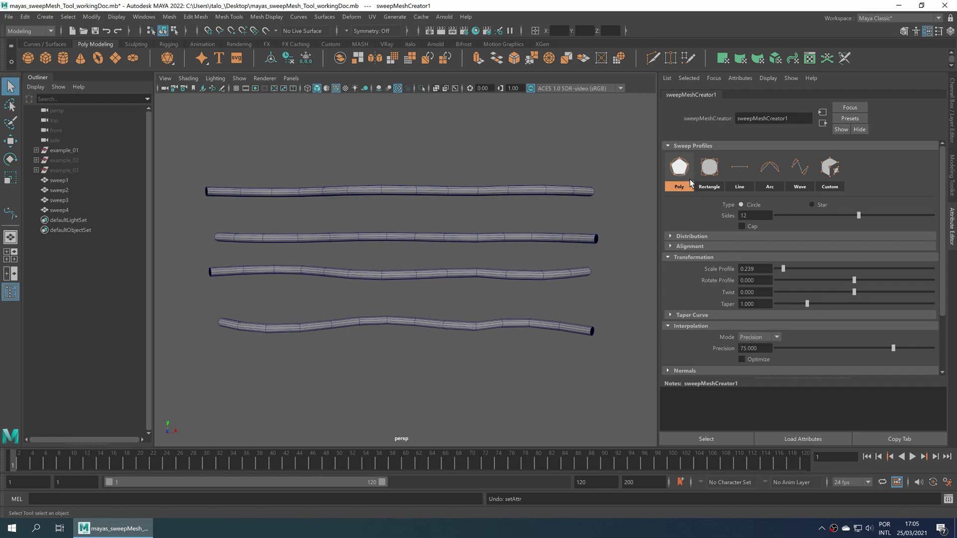
- Switch the sweep profile to Rectangle and lower its Corner Radius to 0.228
left_click(719, 177)
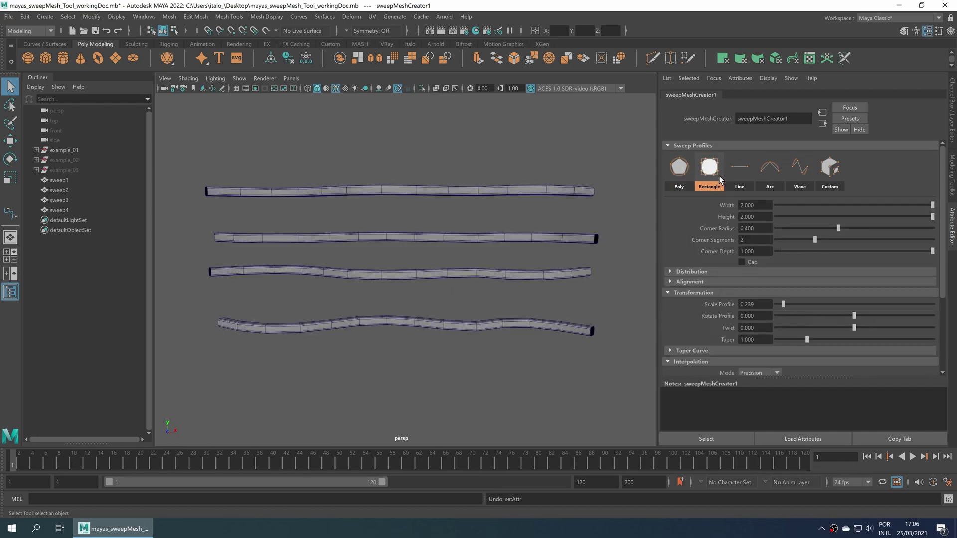
left_click_drag(640, 223, 615, 224, "alt")
middle_click_drag(615, 225, 508, 230, "alt")
right_click_drag(508, 230, 616, 272, "alt")
middle_click_drag(615, 272, 599, 274, "alt")
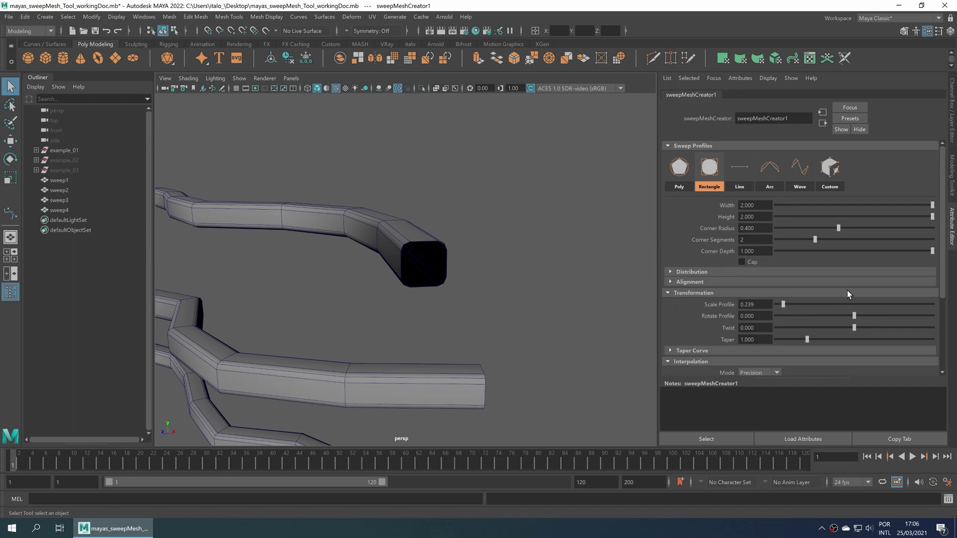
left_click_drag(840, 230, 811, 238)
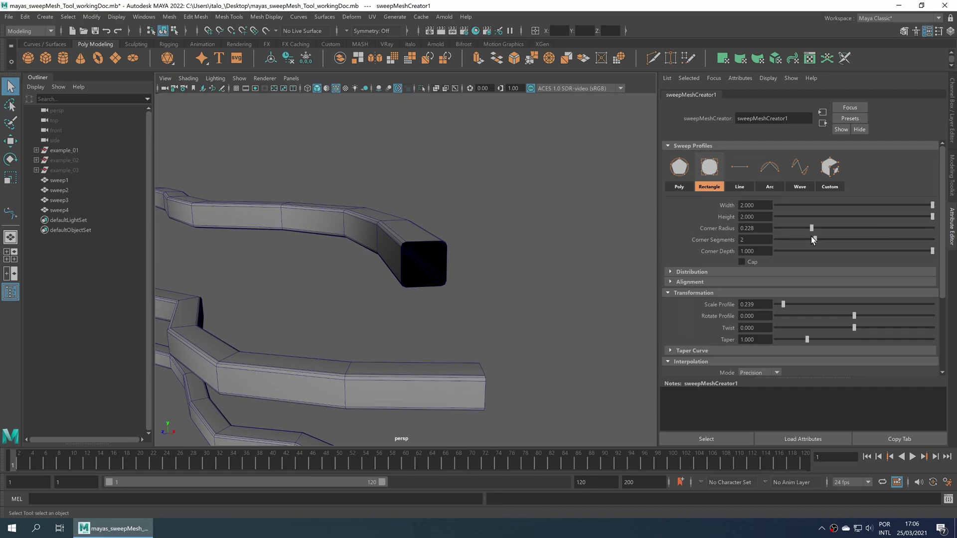
- Delete sweep1–sweep4, hide example_01 and unhide example_02
left_click(96, 181)
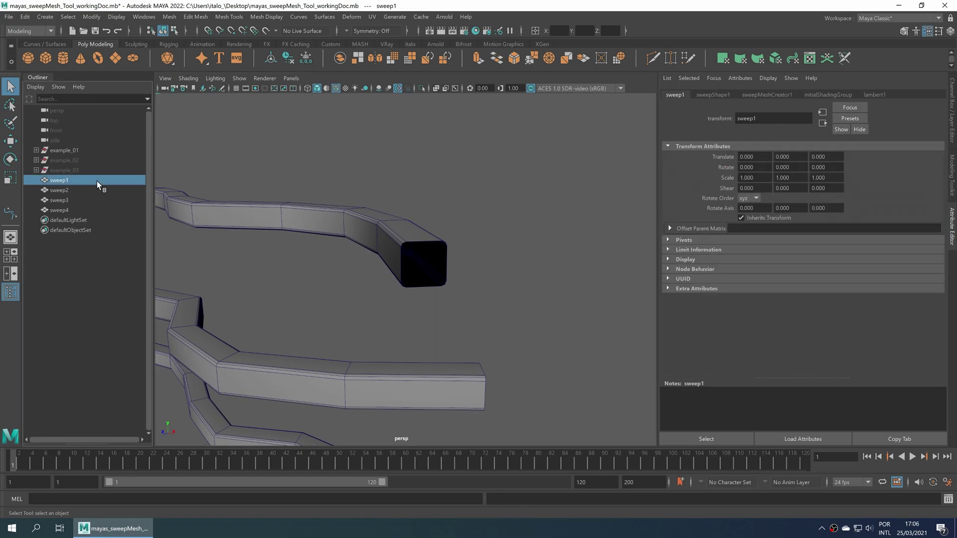
left_click(82, 207, "shift")
key("Delete")
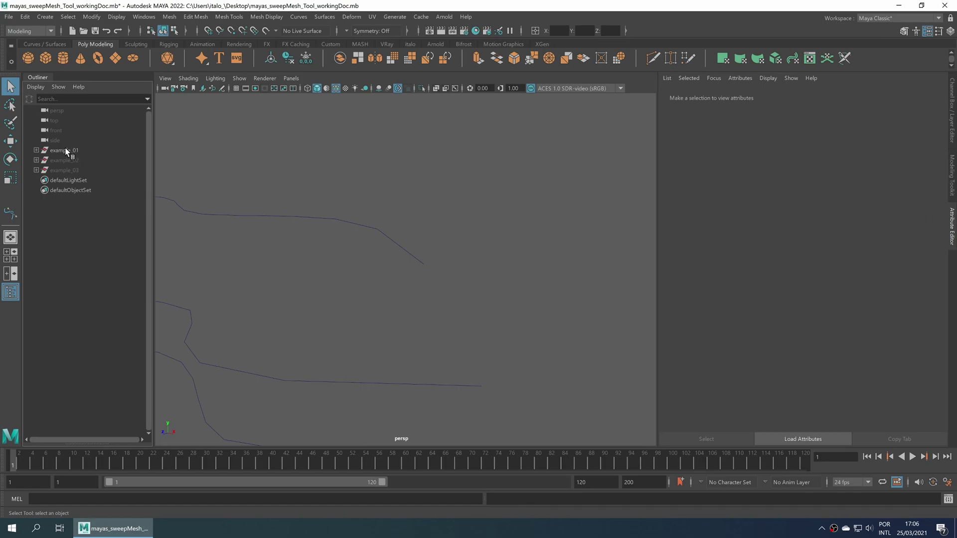
left_click(67, 151)
key("h")
left_click(55, 160)
key("h")
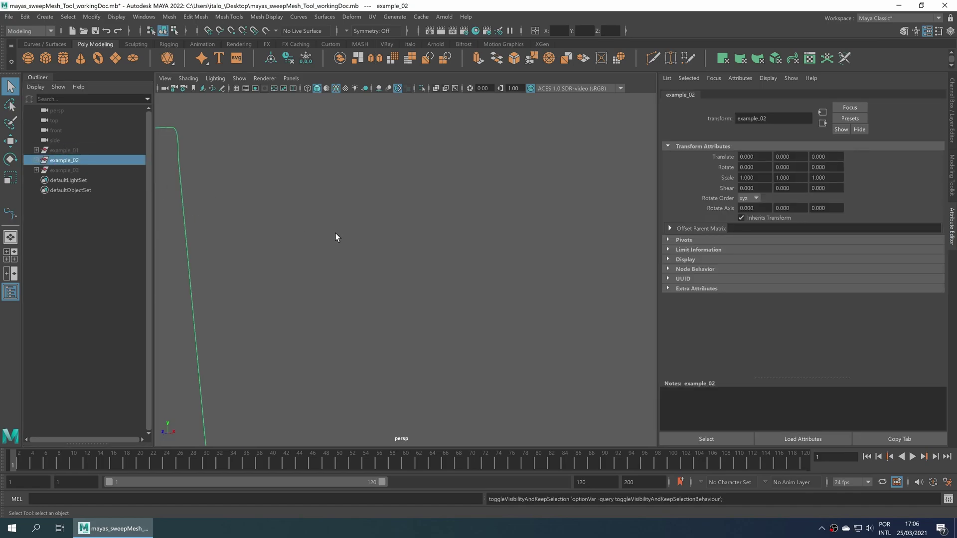
- Sweep a tube along the arch-shaped bezier1 curve and thin its profile scale to 0.255
key("f")
left_click_drag(485, 292, 489, 270, "alt")
left_click(528, 297)
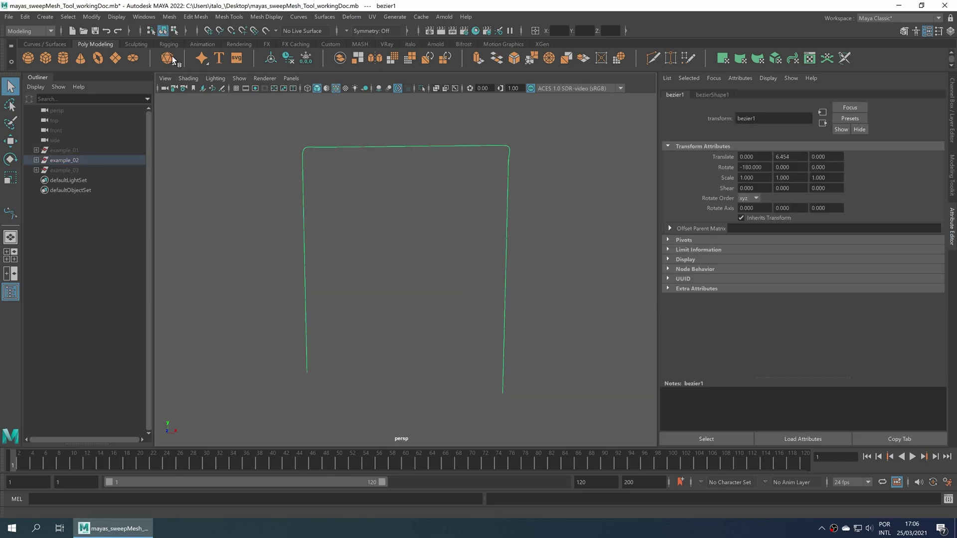
left_click(45, 16)
left_click(93, 105)
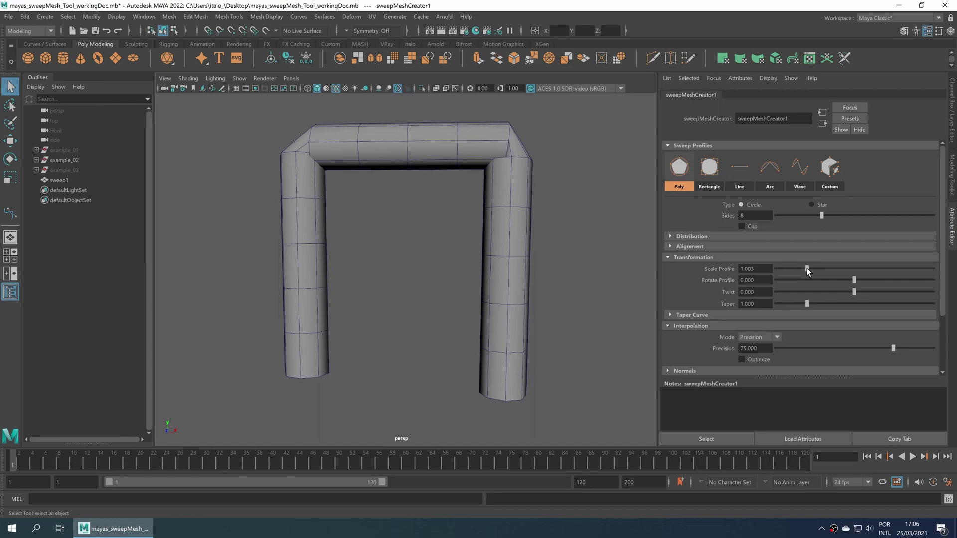
left_click_drag(808, 269, 783, 274)
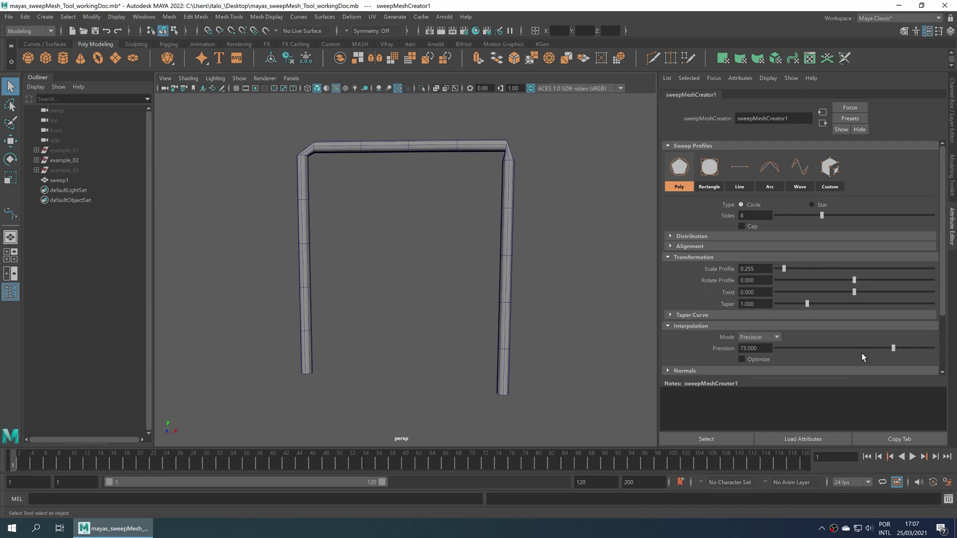
- Raise the sweep precision close to its maximum for a denser arch tube
left_click_drag(894, 350, 929, 330)
middle_click_drag(522, 147, 480, 233, "alt")
right_click_drag(480, 234, 592, 271, "alt")
middle_click_drag(591, 271, 508, 287, "alt")
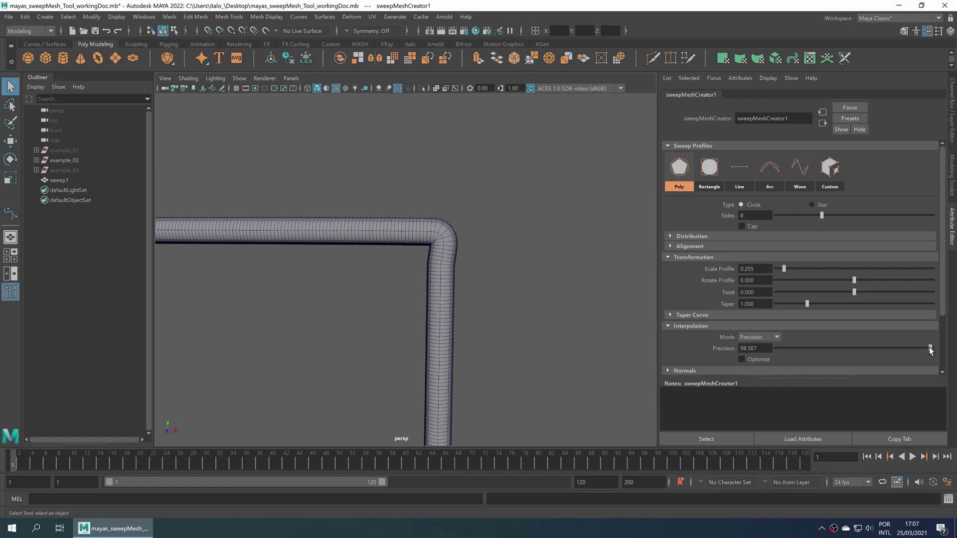
mouse_move(929, 347)
left_mouse_down()
mouse_move(906, 347)
mouse_move(929, 348)
left_mouse_up()
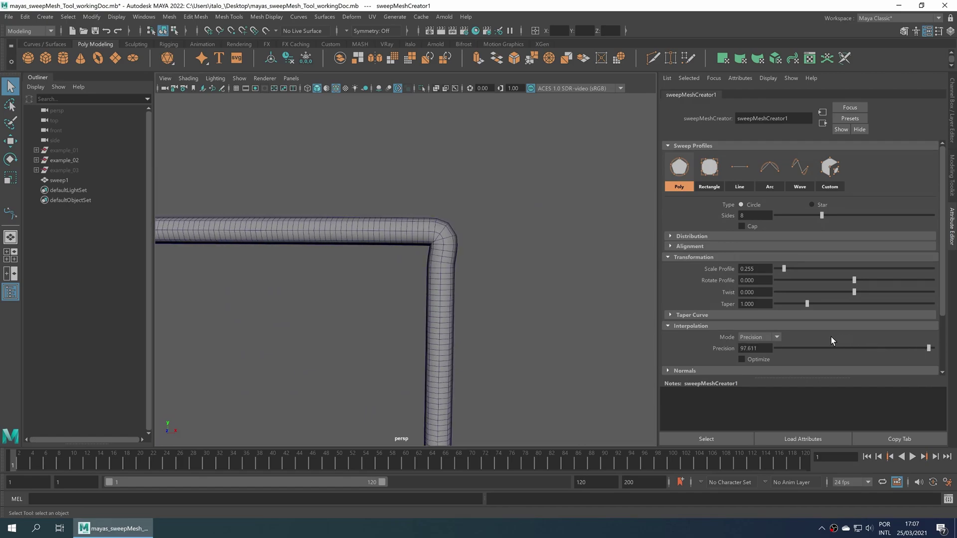
- Enable Optimize interpolation to cut edge loops, then frame the whole tube
left_click(757, 358)
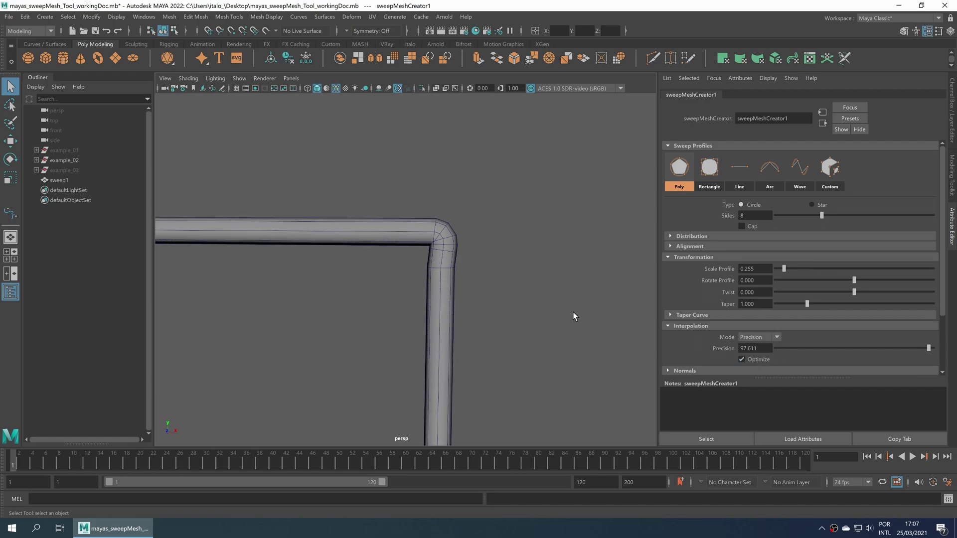
middle_click_drag(437, 282, 570, 234, "alt")
scroll(571, 235, "down", 3)
right_click_drag(626, 177, 496, 287, "alt")
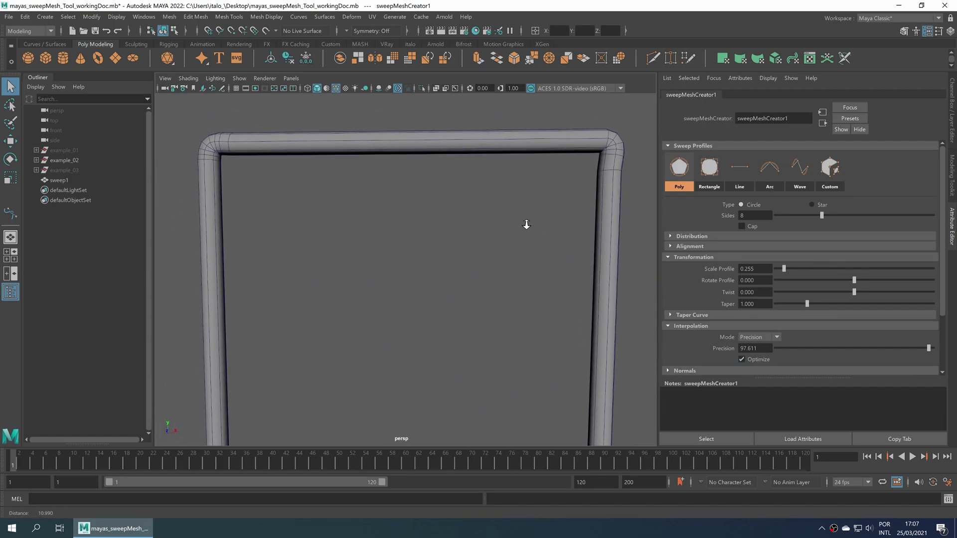
middle_click_drag(495, 287, 530, 258, "alt")
right_click_drag(530, 259, 470, 229, "alt")
left_click_drag(470, 229, 534, 272, "alt")
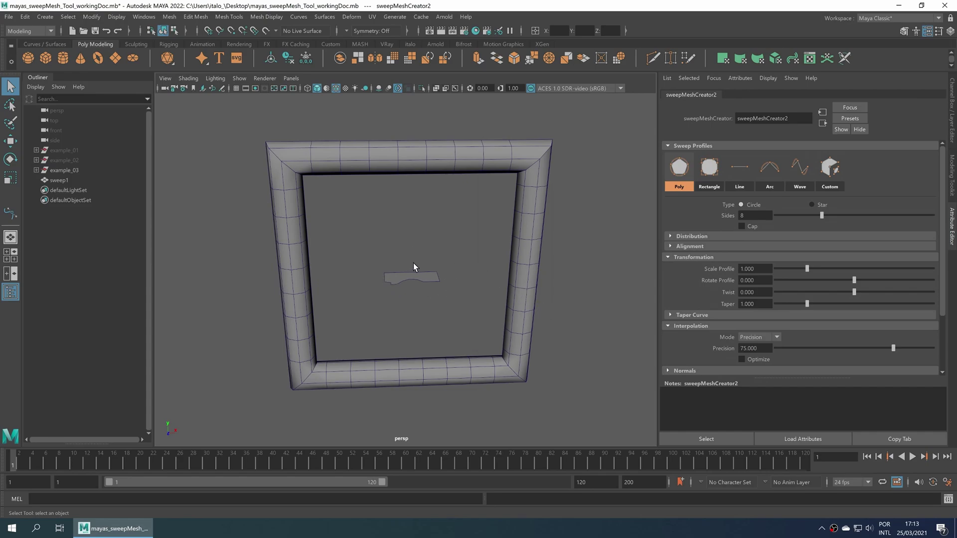
- Set the frame sweep to a Custom Poly Object profile using the pPlane1 plane
left_click_drag(413, 263, 448, 294, "alt")
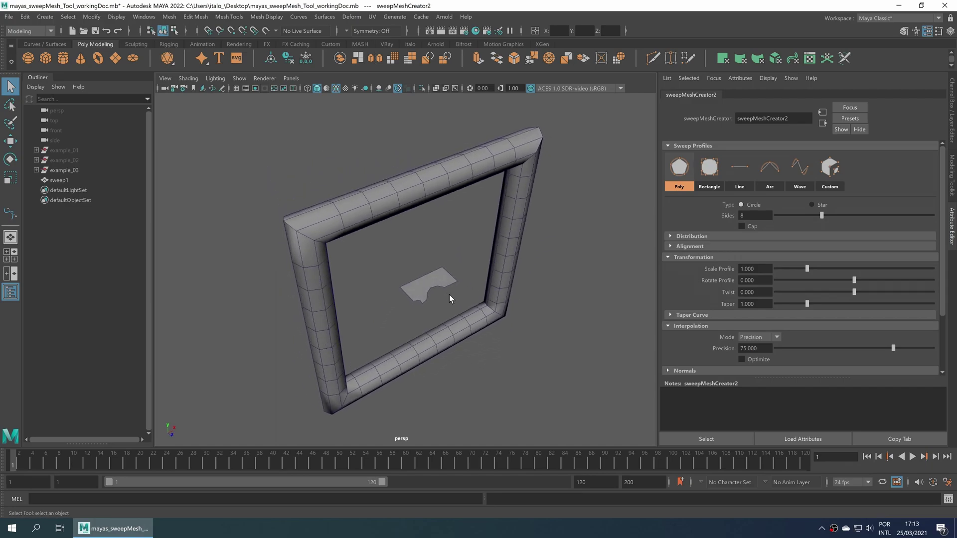
left_click(829, 170)
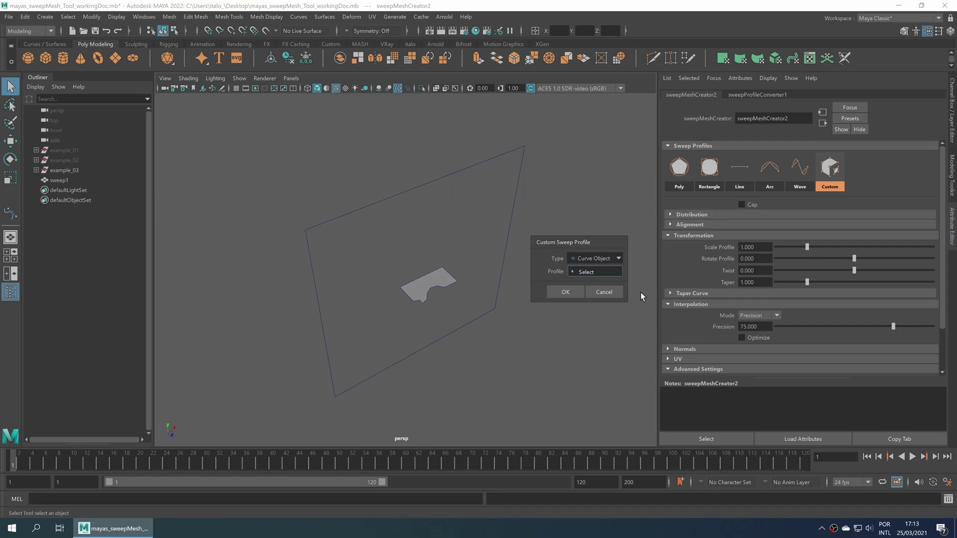
left_click(617, 258)
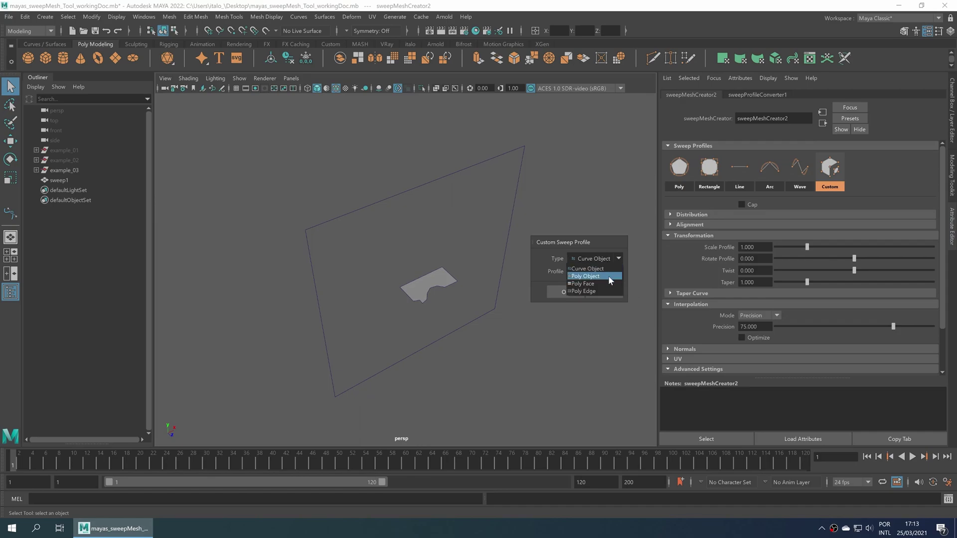
left_click(608, 276)
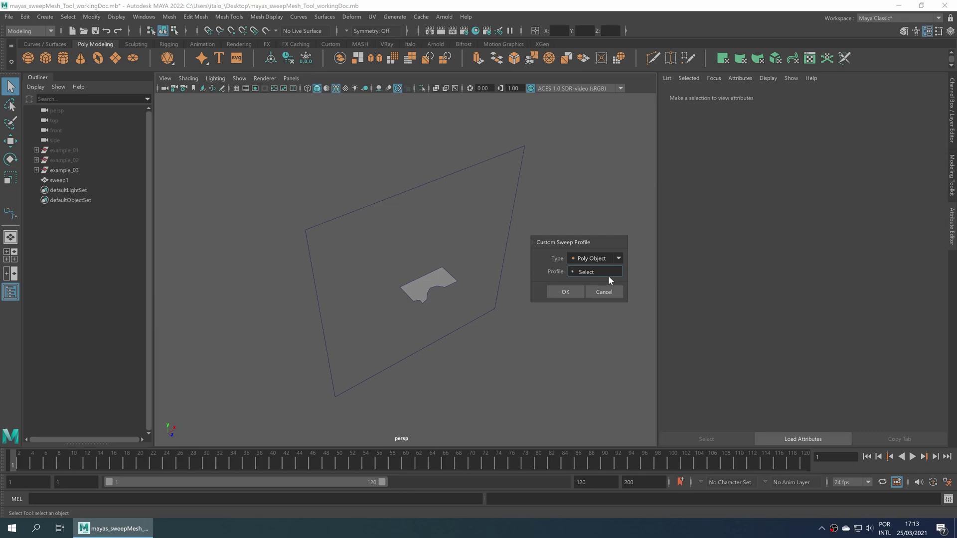
left_click(437, 280)
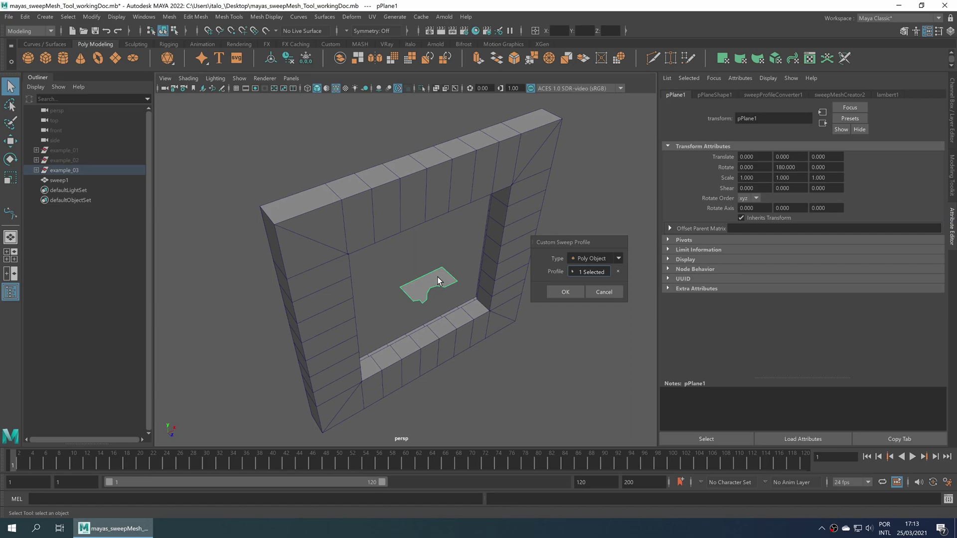
left_click(581, 291)
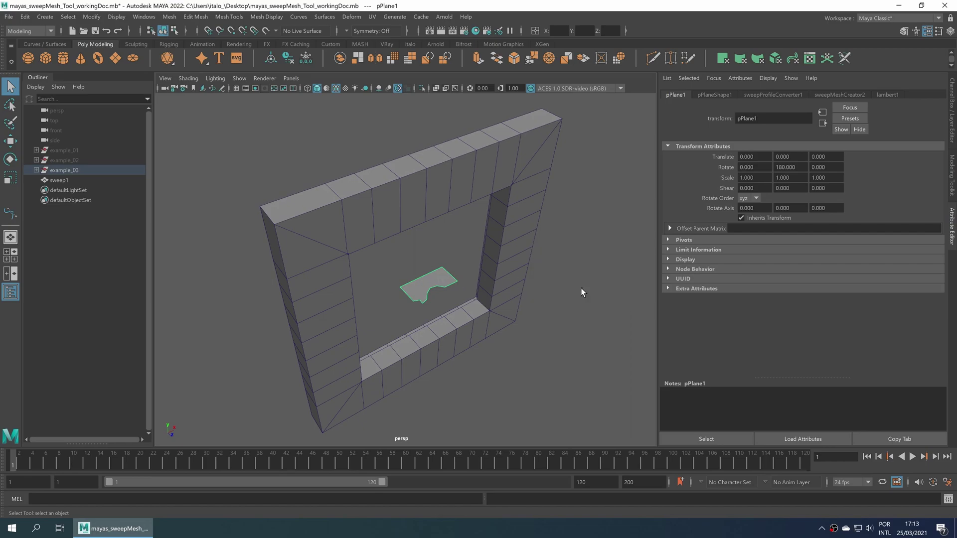
- Rotate the pPlane1 profile and scale it down to about 0.64 for a slimmer moulding
key("e")
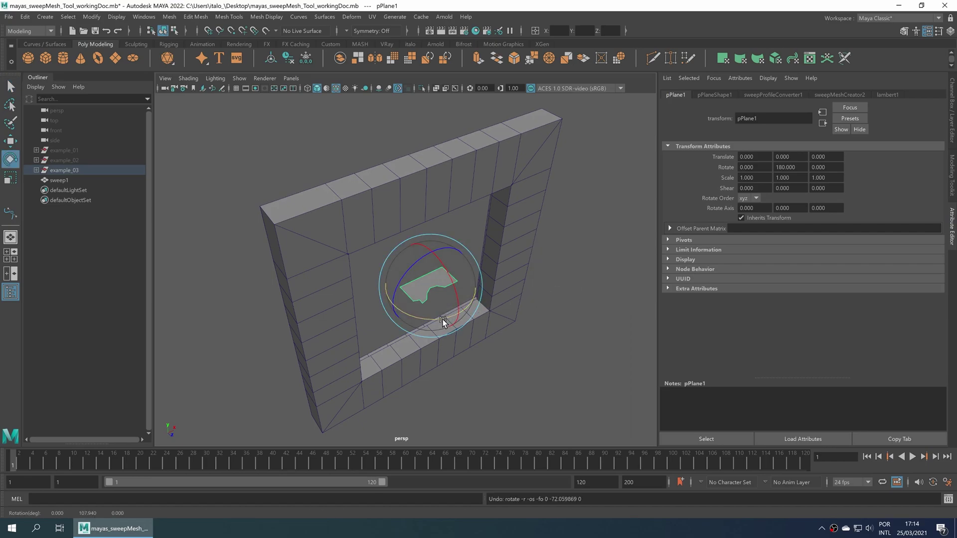
left_click_drag(448, 321, 379, 318)
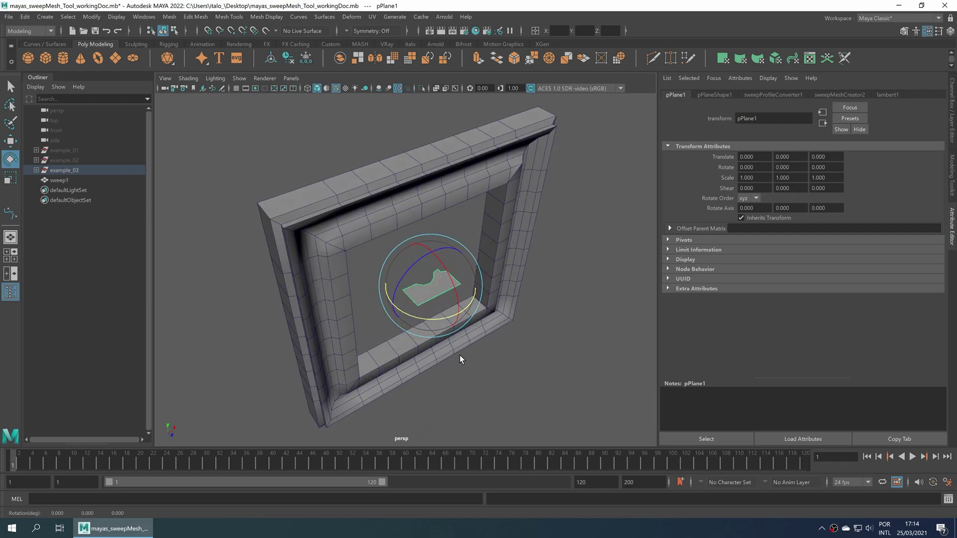
key("q")
left_click_drag(487, 369, 461, 349, "alt")
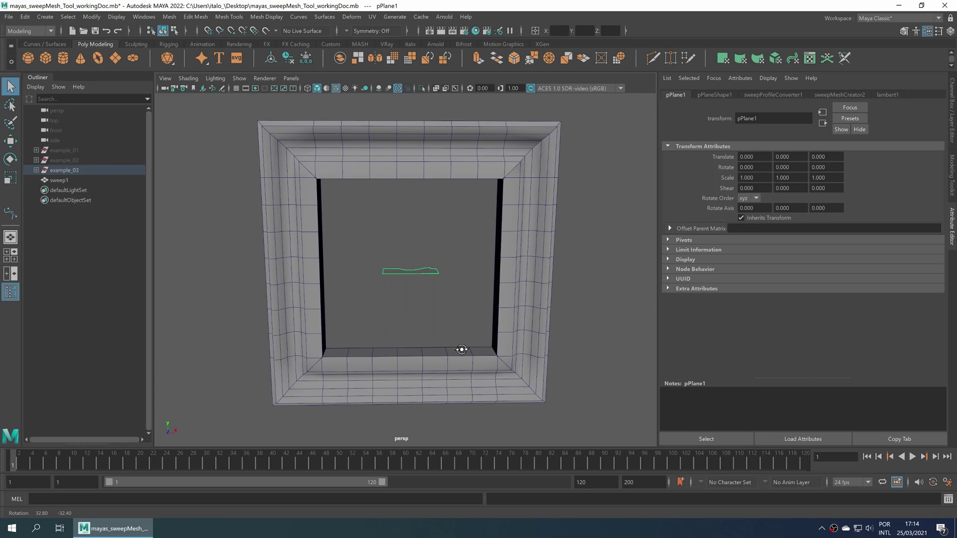
key("r")
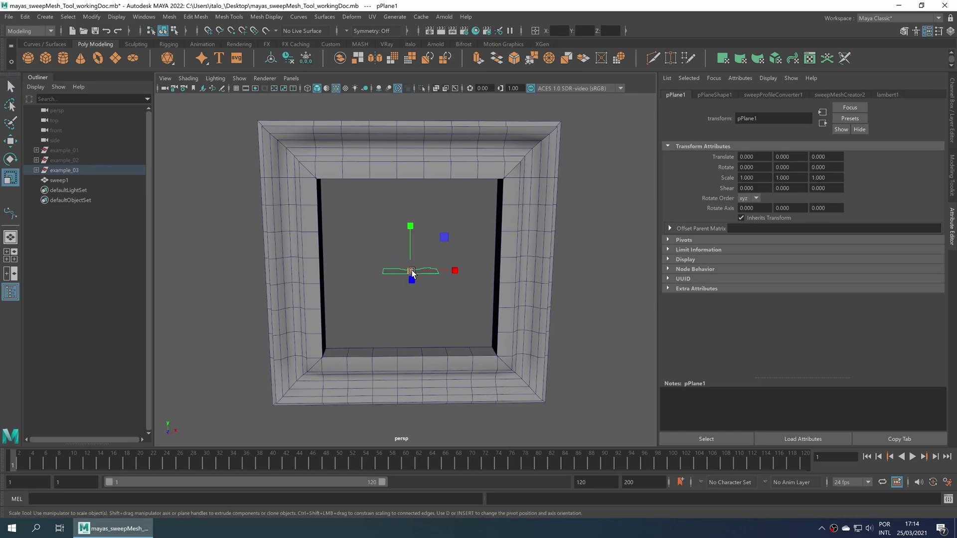
left_click_drag(412, 274, 402, 280)
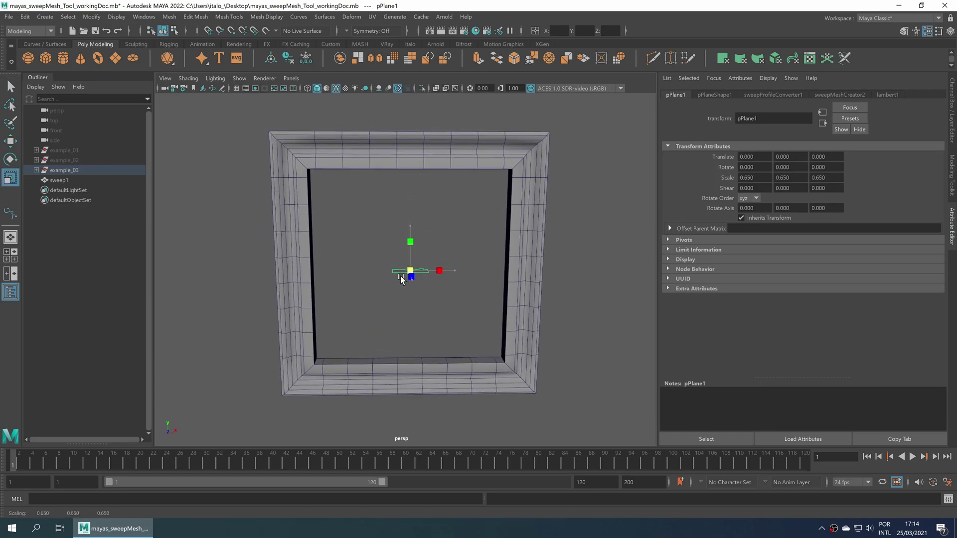
left_click_drag(422, 311, 421, 307, "alt")
- Try moving pPlane1's corner vertices to reshape the frame cross-section, then return to object mode
key("F9")
left_click(420, 305)
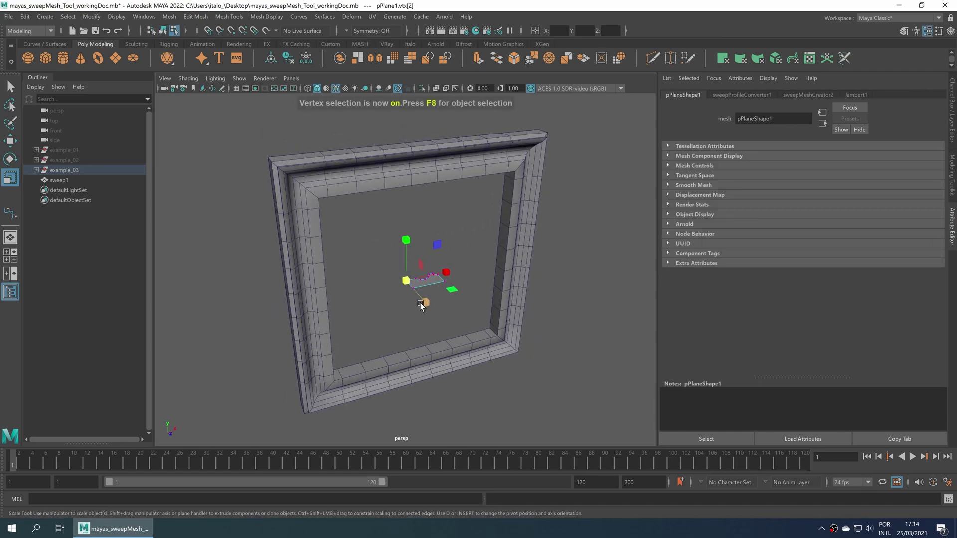
left_click(413, 289)
key("w")
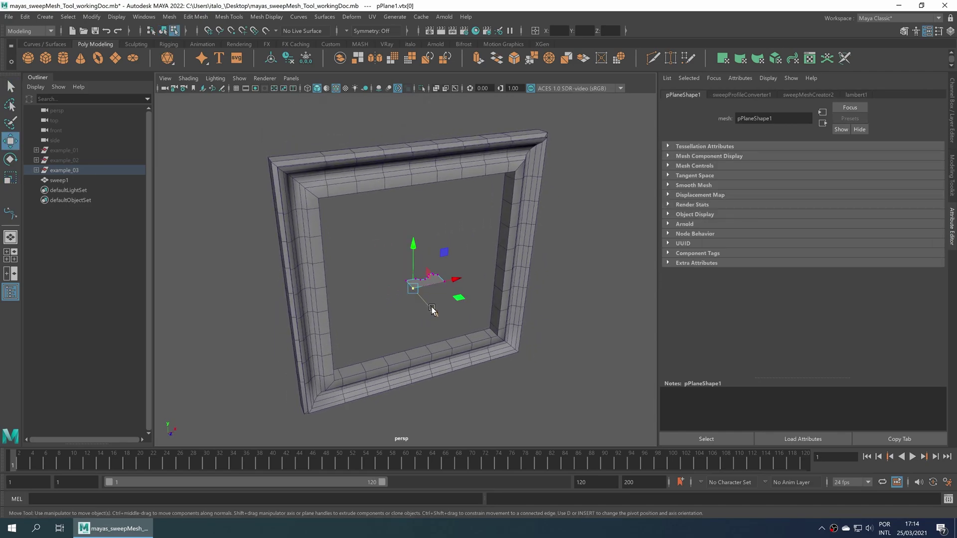
left_click_drag(432, 309, 449, 327)
key("ctrl+z")
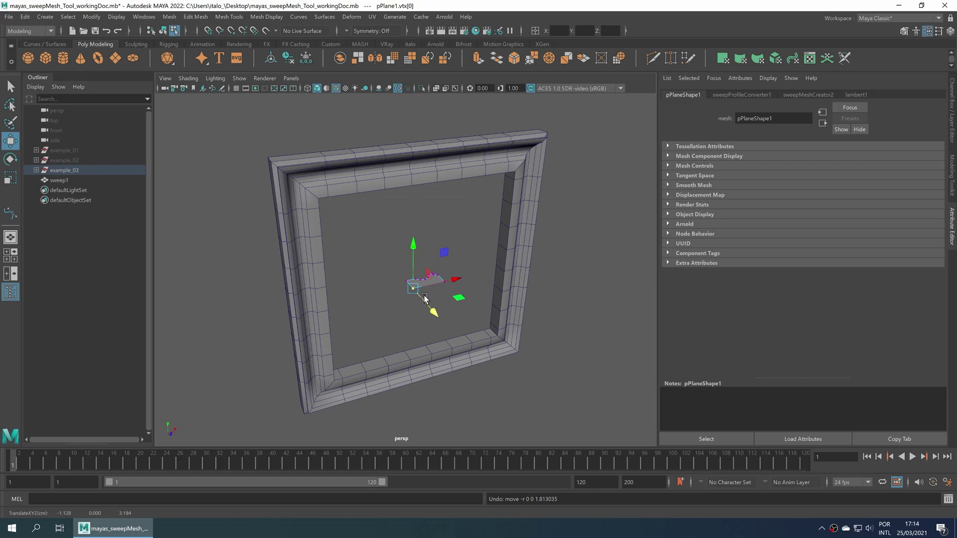
mouse_move(434, 288)
left_mouse_down()
mouse_move(406, 289)
mouse_move(440, 290)
left_mouse_up()
key("ctrl+z")
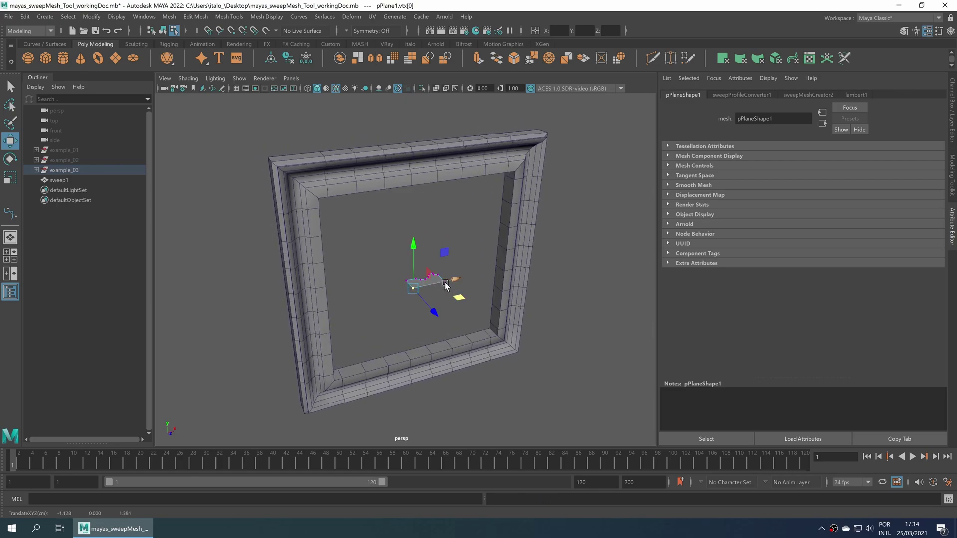
left_click(440, 276)
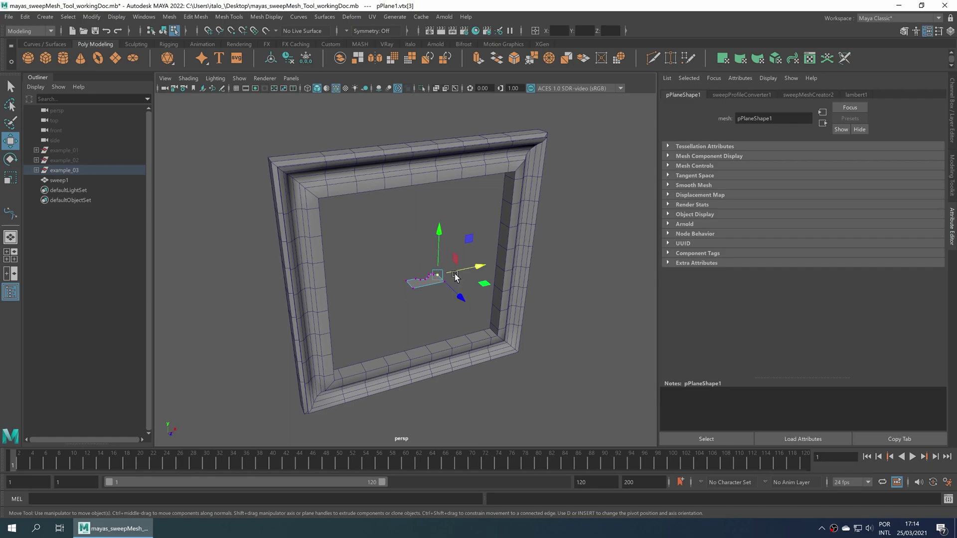
mouse_move(456, 277)
left_mouse_down()
mouse_move(443, 278)
mouse_move(459, 274)
left_mouse_up()
key("ctrl+z")
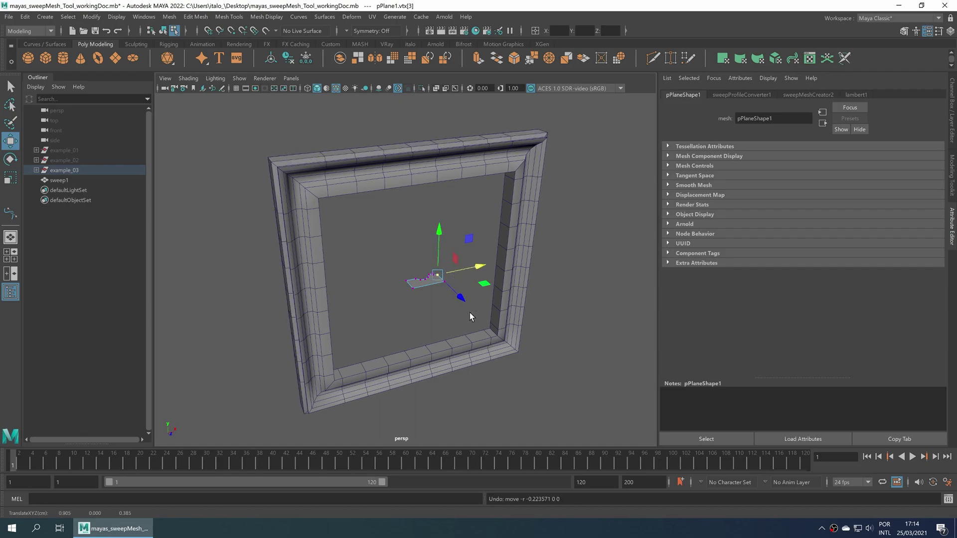
key("q")
key("F8")
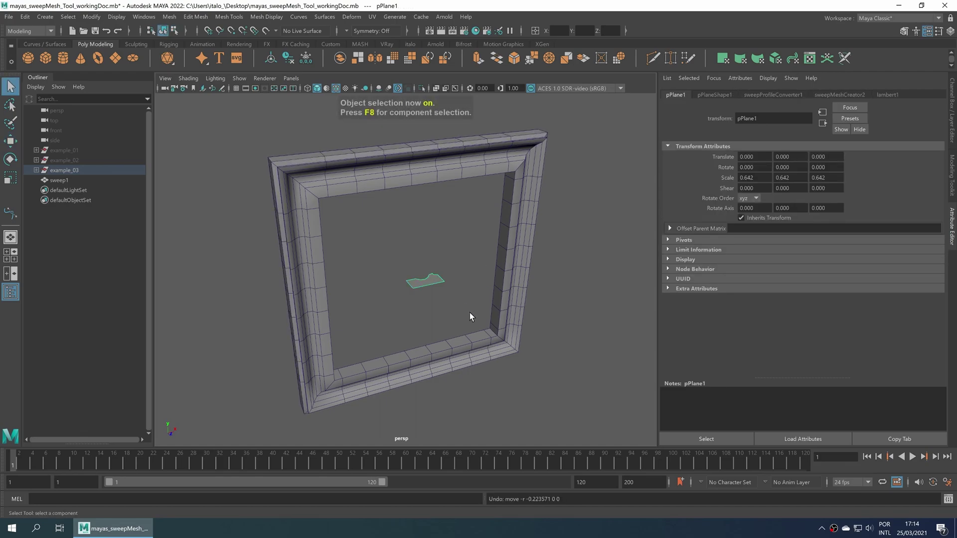